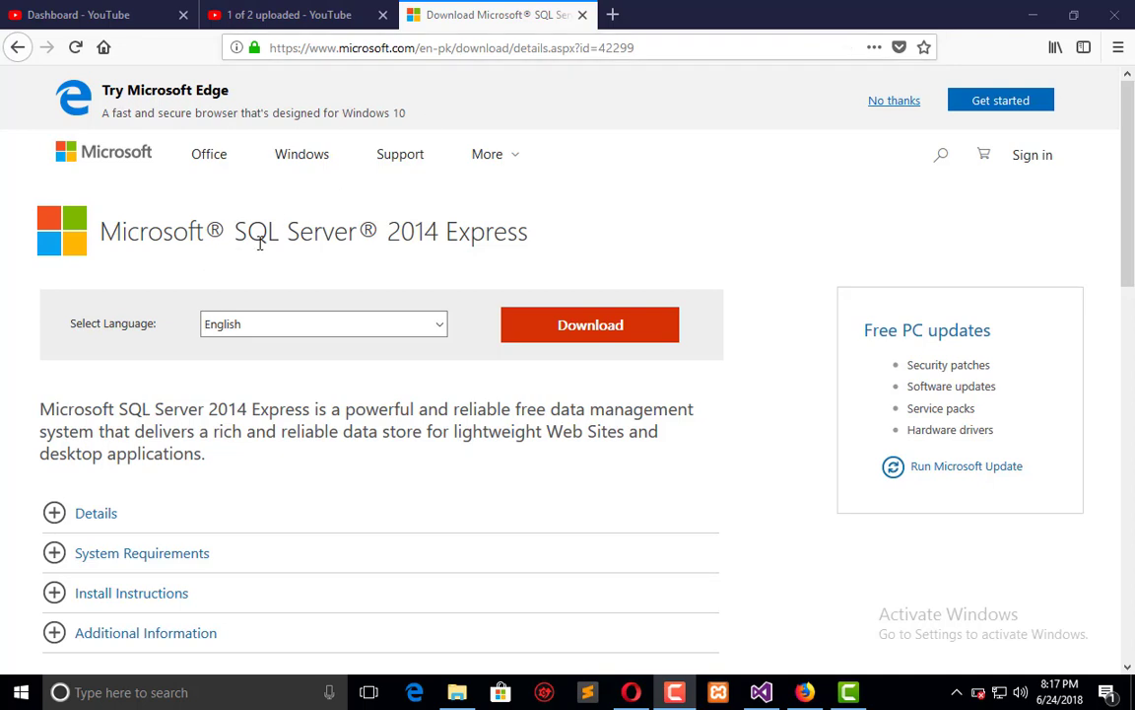
Review the MgmtStudio 32BIT and 64BIT packages in the SQL Server 2014 Express download list
click(577, 330)
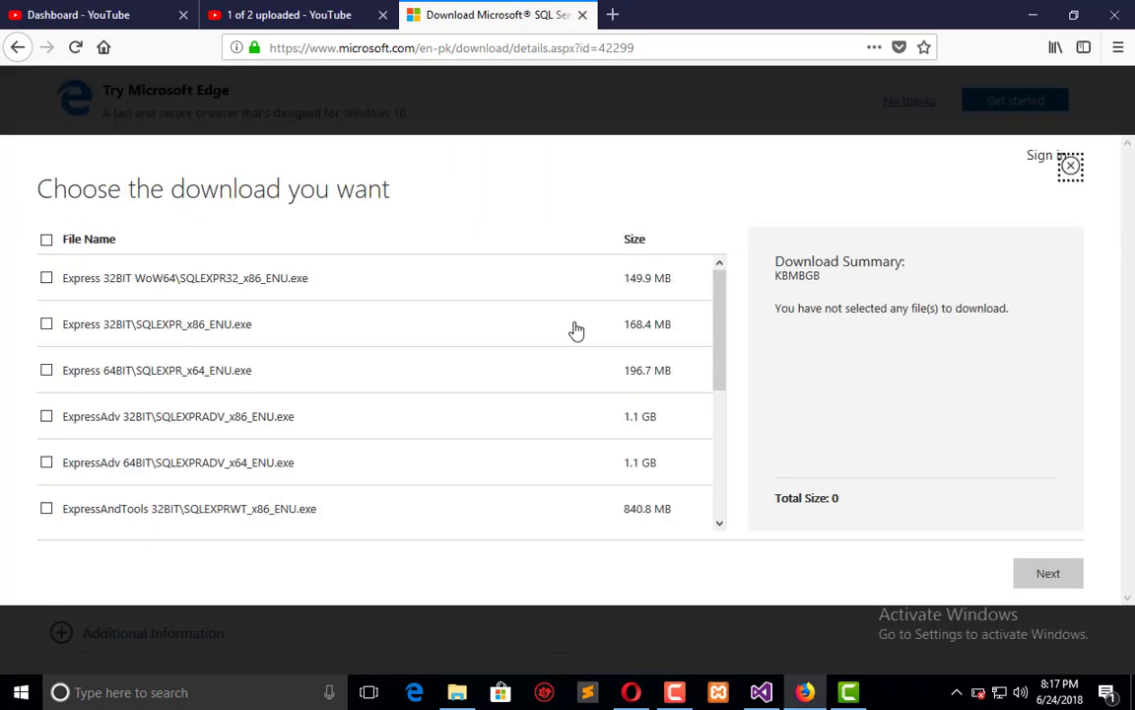
drag(724, 322, 720, 461)
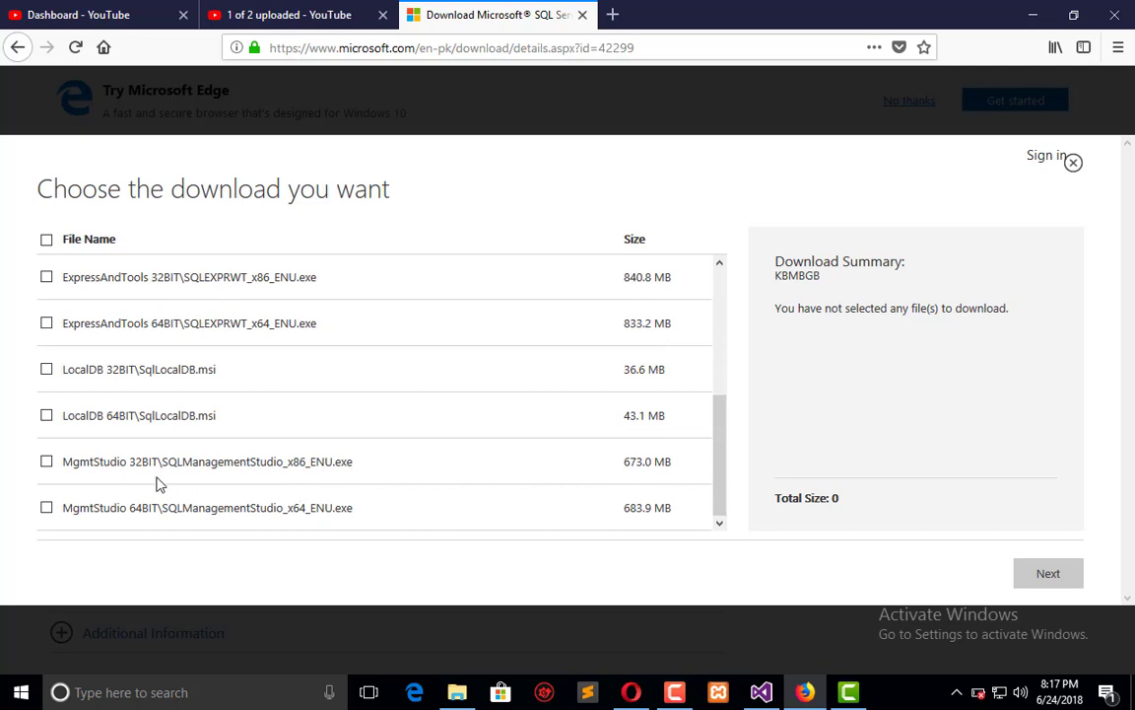
click(46, 462)
click(46, 507)
click(46, 463)
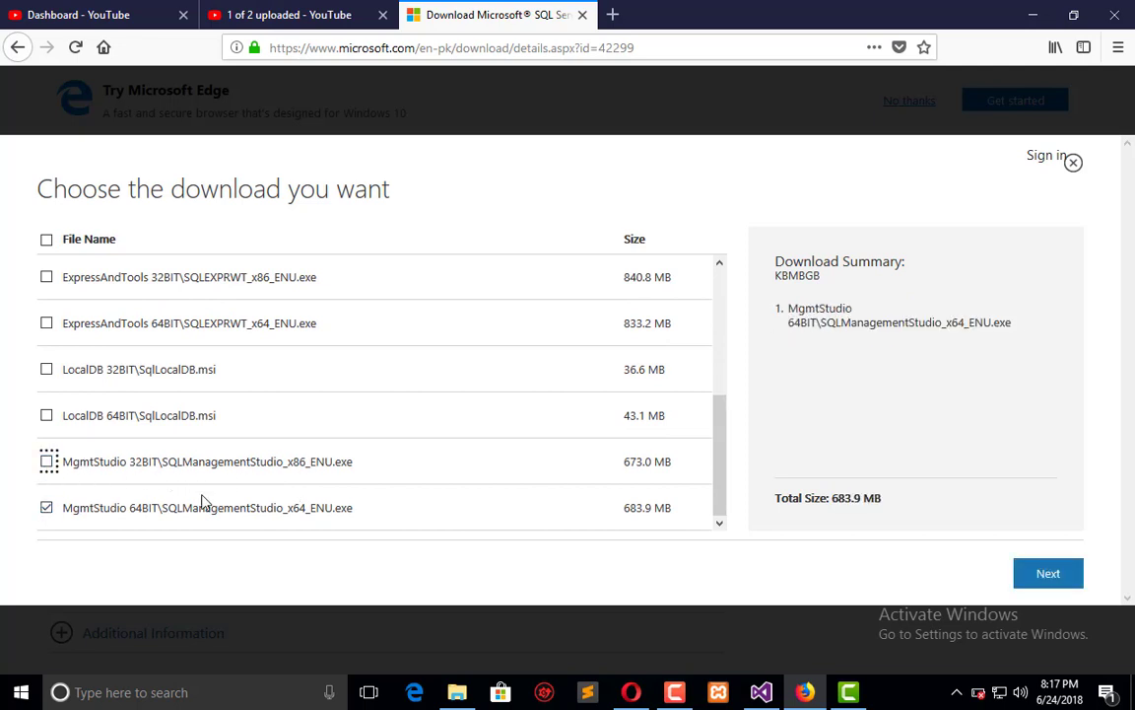
click(47, 508)
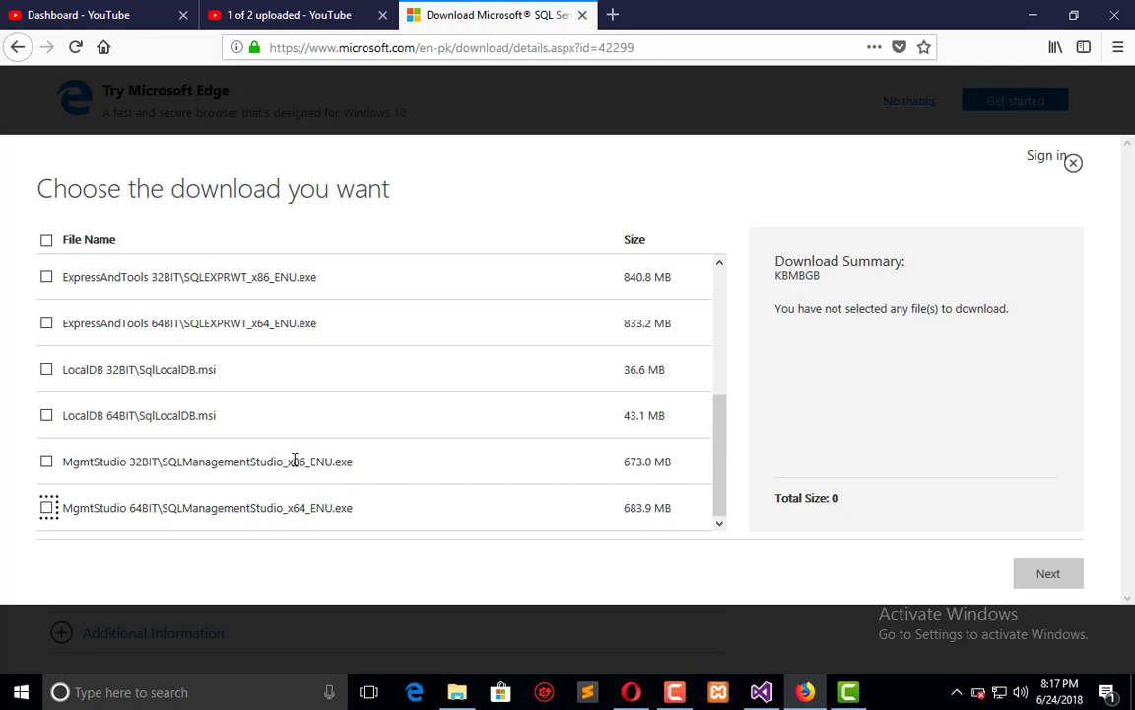
drag(295, 460, 307, 461)
Run SQLManagementStudio_x64_ENU.exe from the Downloads folder and check the proposed extraction directory
click(456, 691)
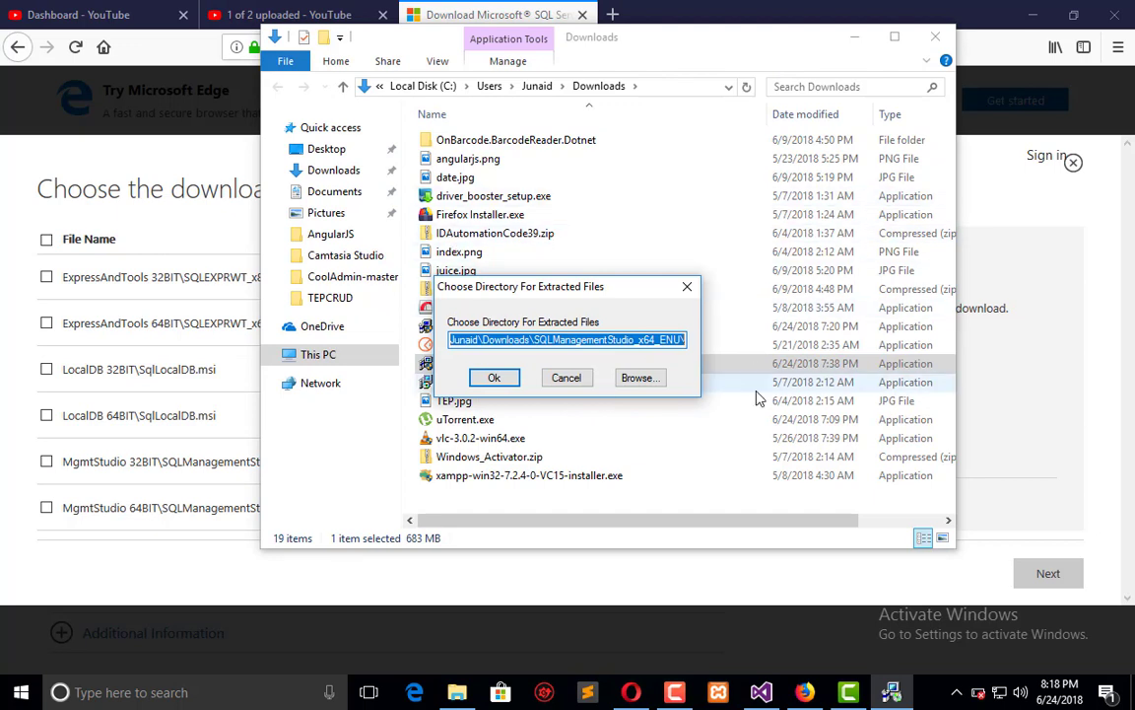
click(593, 340)
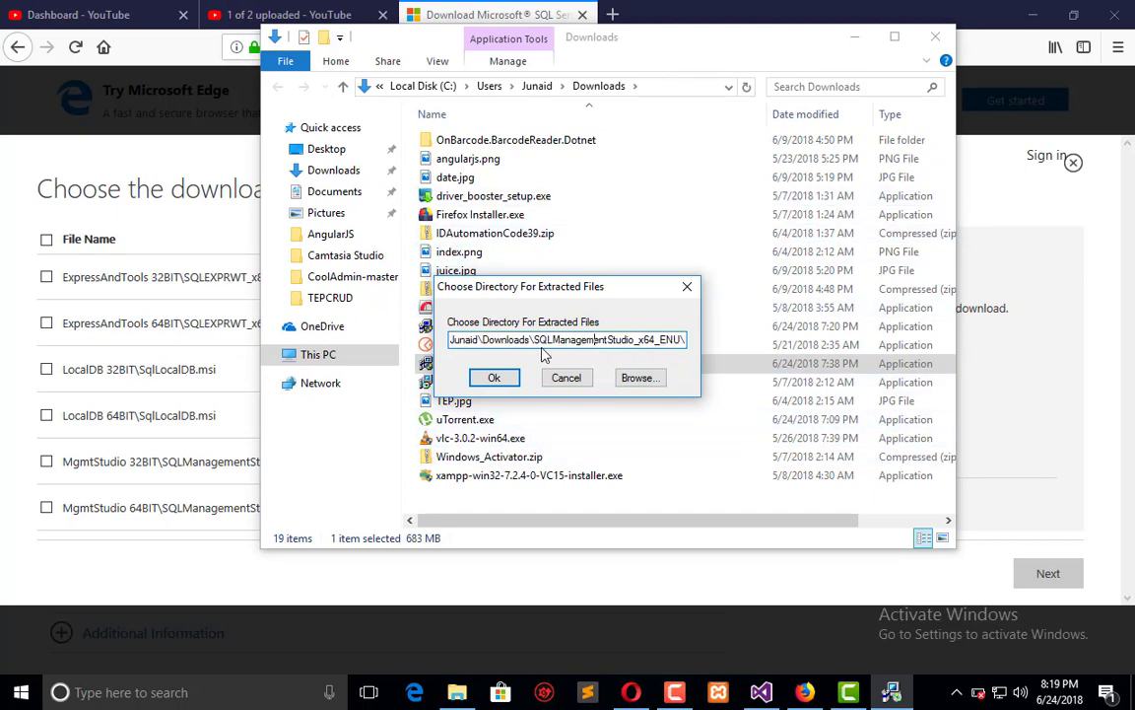
drag(547, 340, 682, 337)
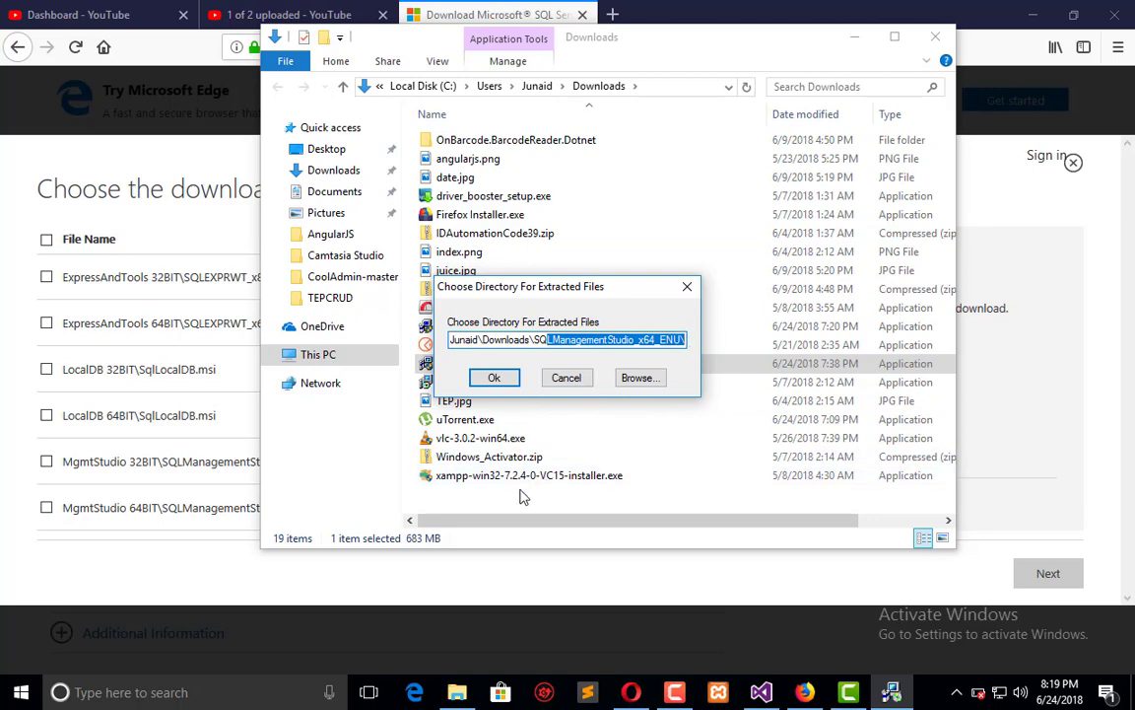
Create a new folder named "SQL Sever" in Downloads
click(494, 378)
right_click(521, 498)
mouse_move(548, 451)
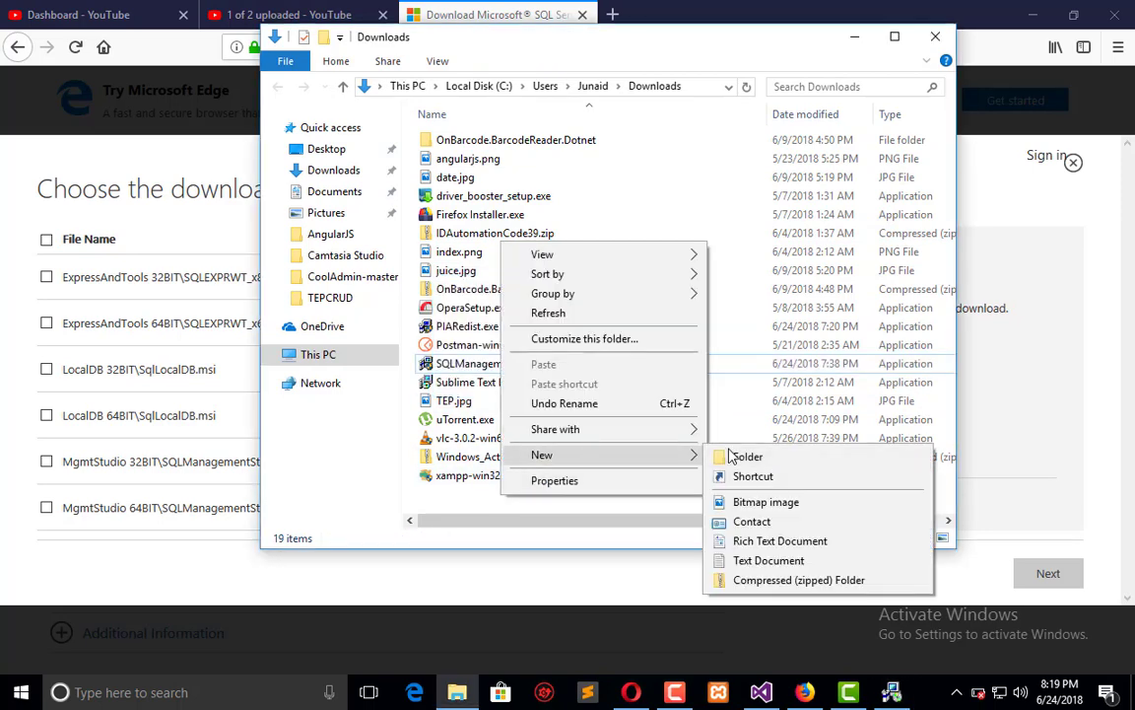
click(749, 458)
text(SQL SEr)
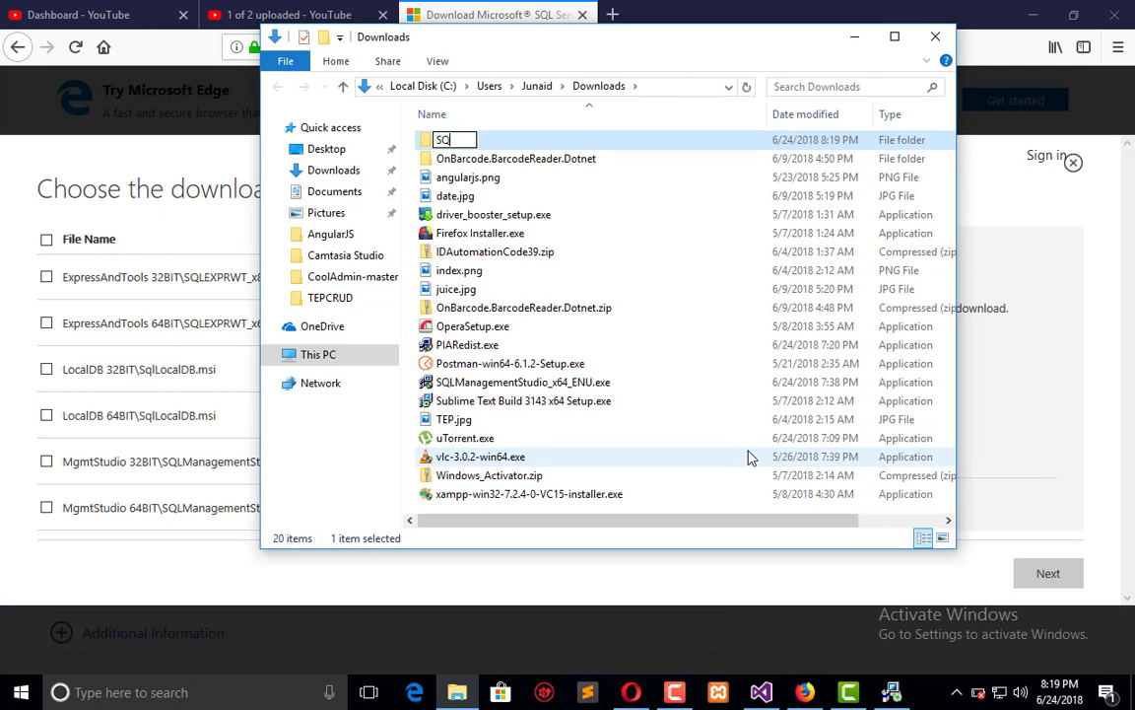
key(BackSpace)
key(BackSpace)
text(ever)
key(Return)
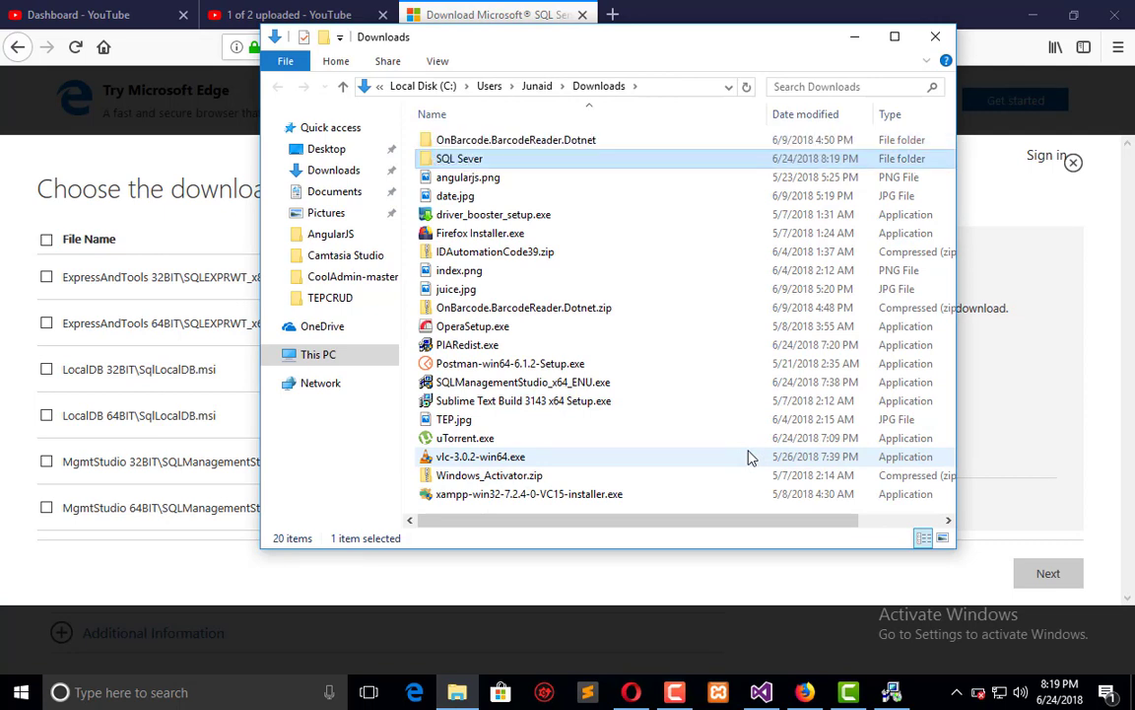
Rename the new folder as "SQL Server" and open it
key(F2)
key(End)
key(BackSpace)
key(BackSpace)
key(BackSpace)
text(r)
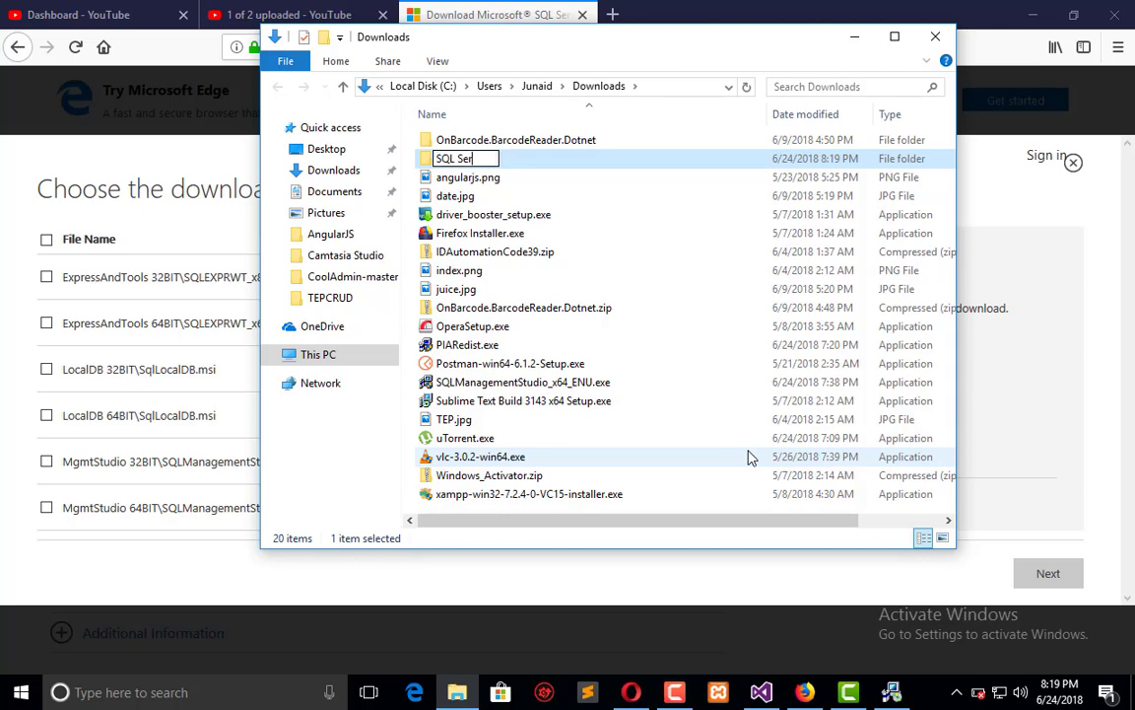
text(ver)
key(Return)
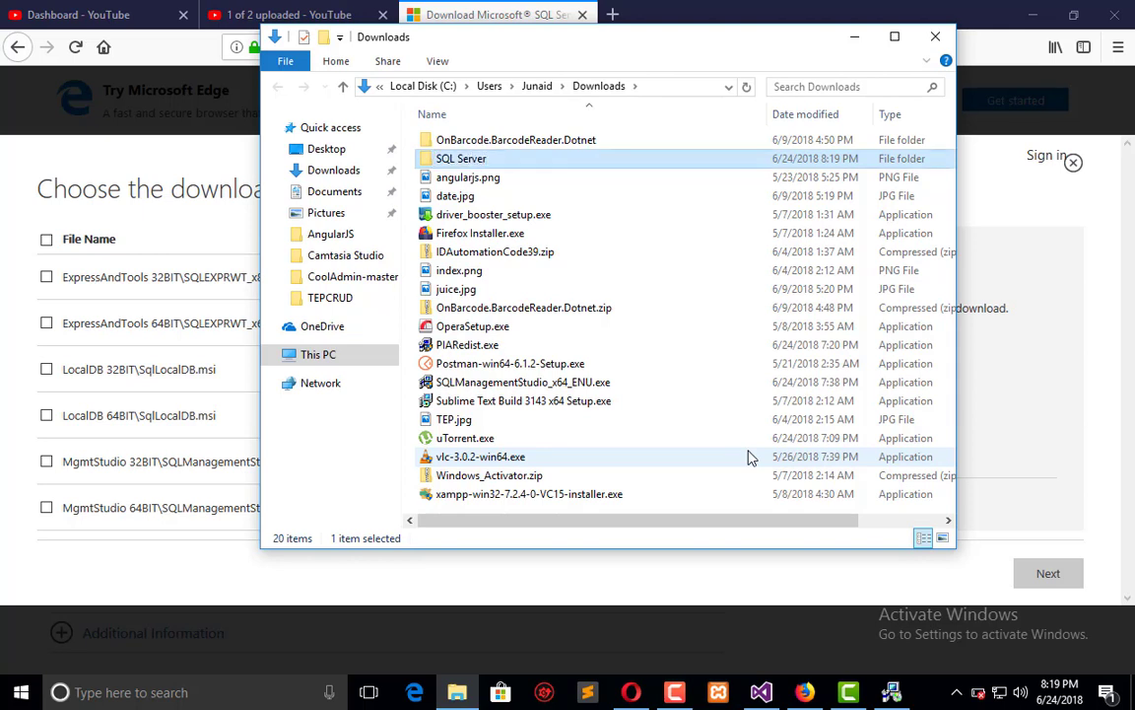
key(Return)
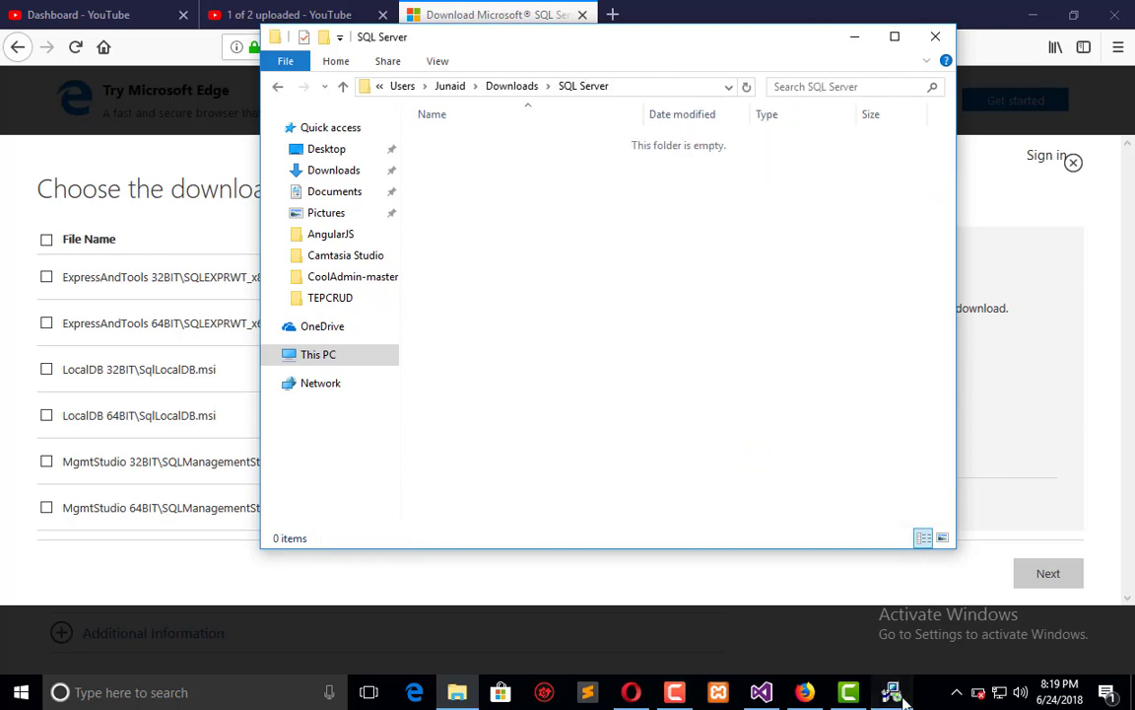
Set the extraction directory to the SQL Server folder in Downloads and start extracting the files
click(892, 690)
click(643, 378)
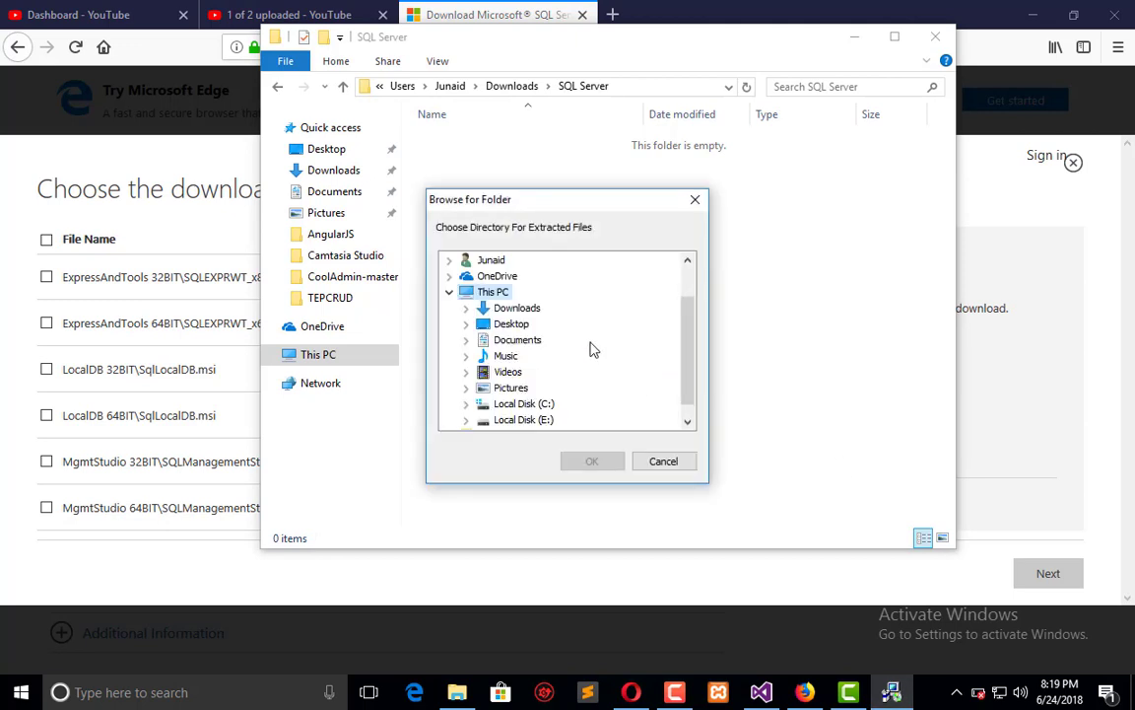
click(517, 307)
click(466, 308)
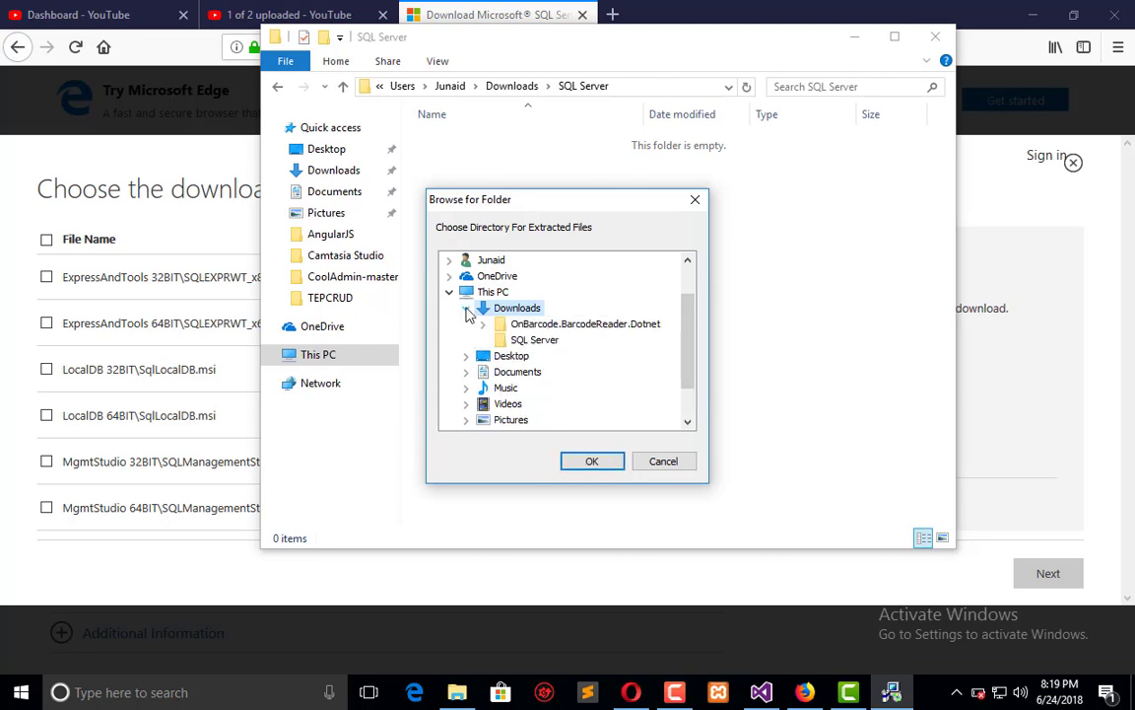
click(533, 339)
click(592, 460)
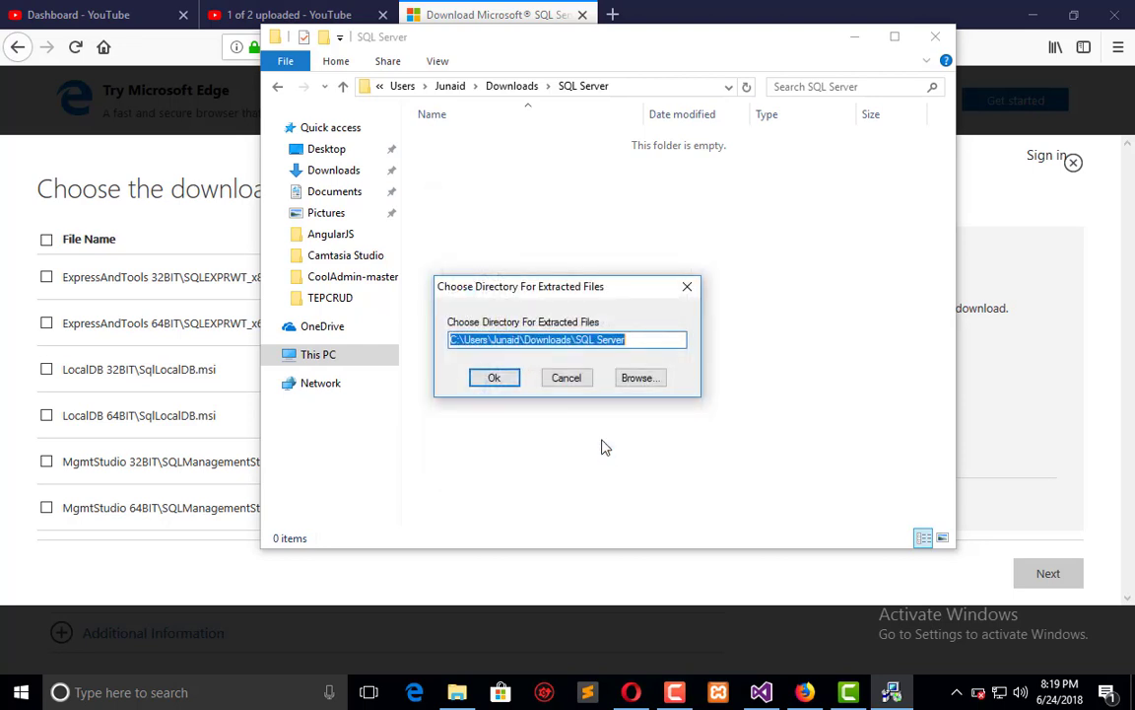
click(507, 384)
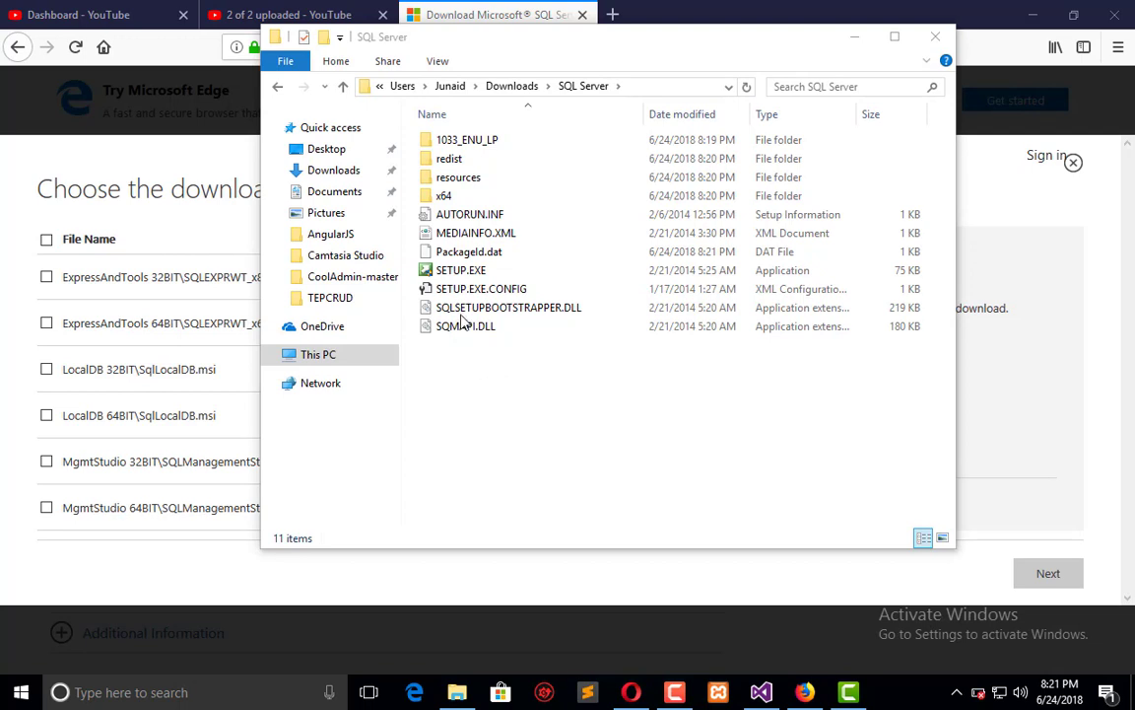
Run SETUP.EXE from the extracted files and launch a new SQL Server stand-alone installation in the maximized Installation Center
click(457, 276)
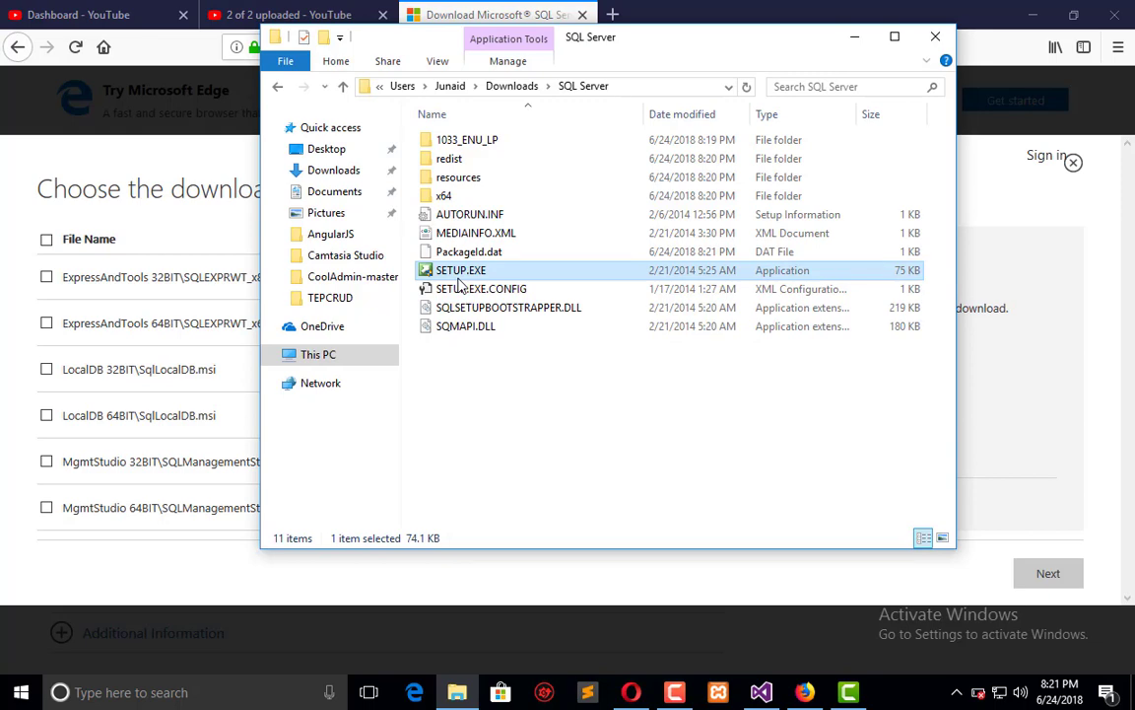
double_click(457, 282)
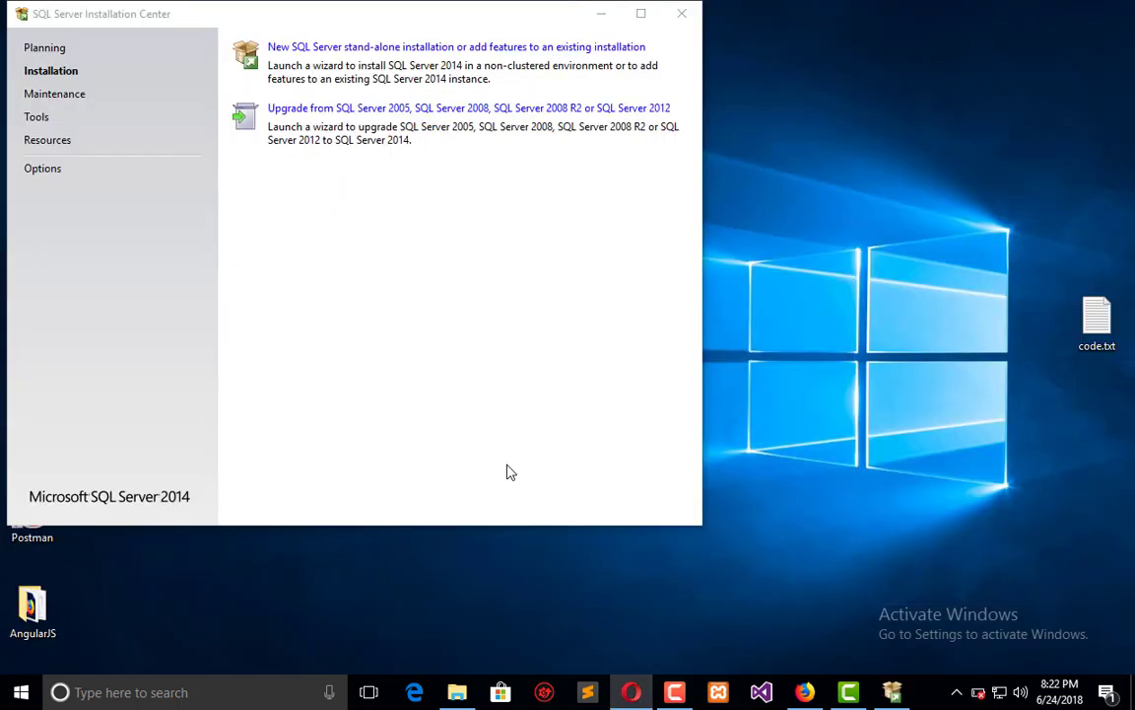
drag(345, 21, 558, 116)
click(854, 108)
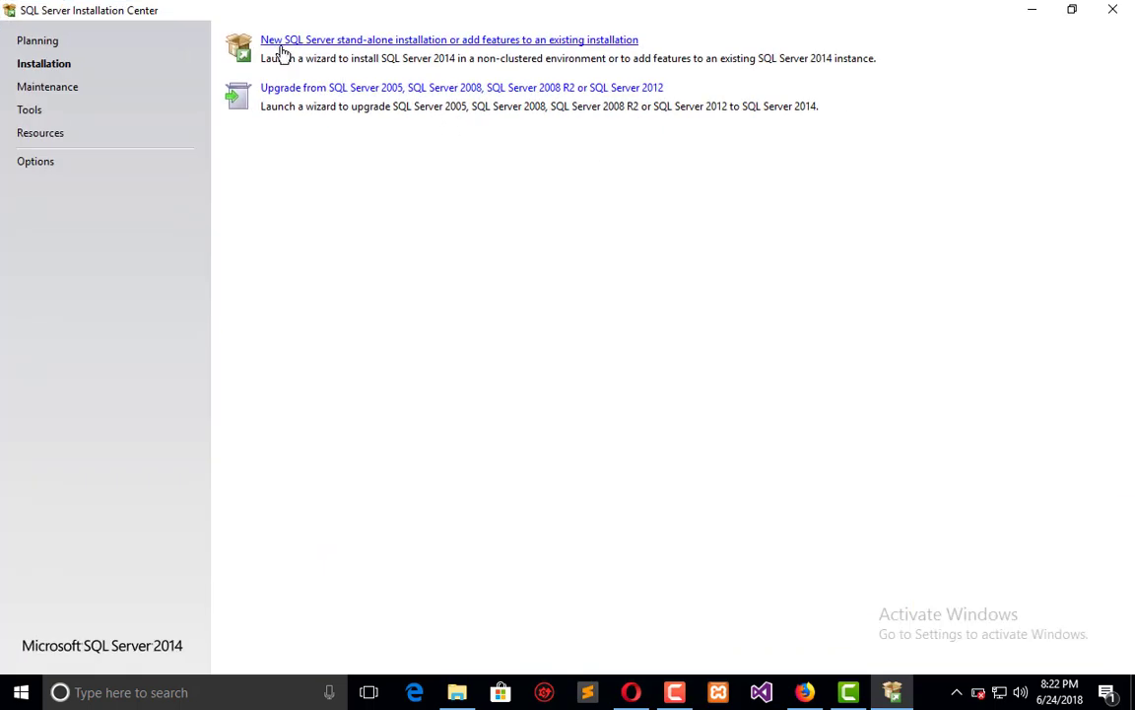
click(511, 45)
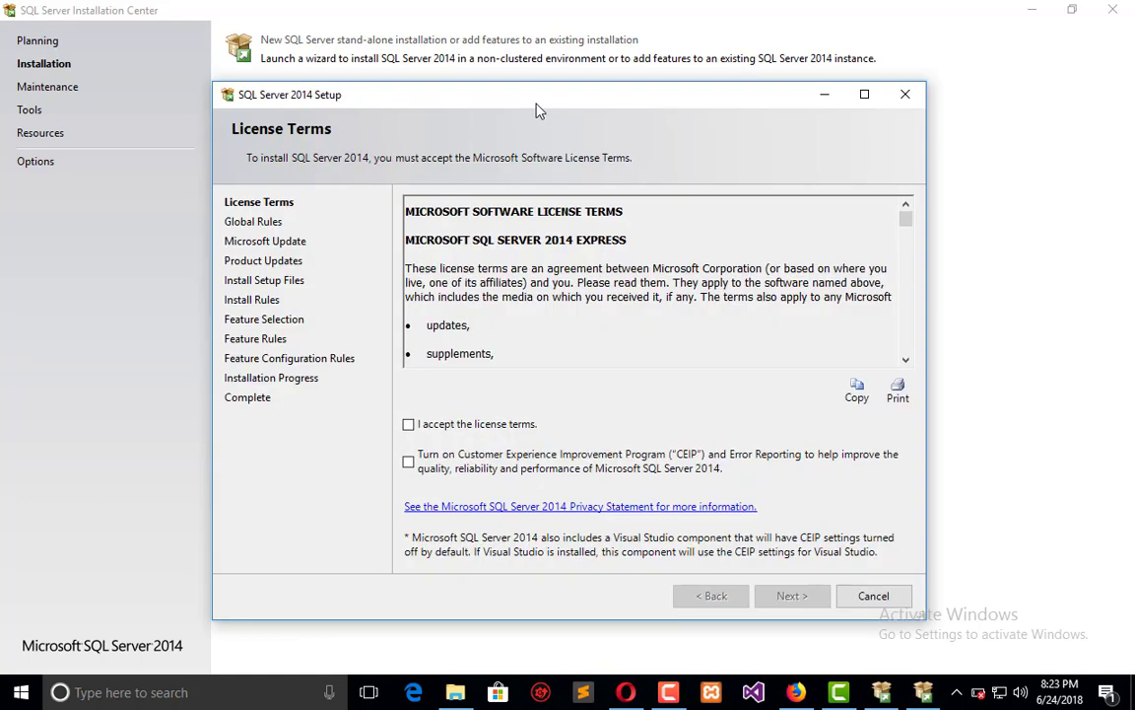
Accept the license terms, install the default features without Microsoft Update checking, and close the finished setup wizard
click(443, 428)
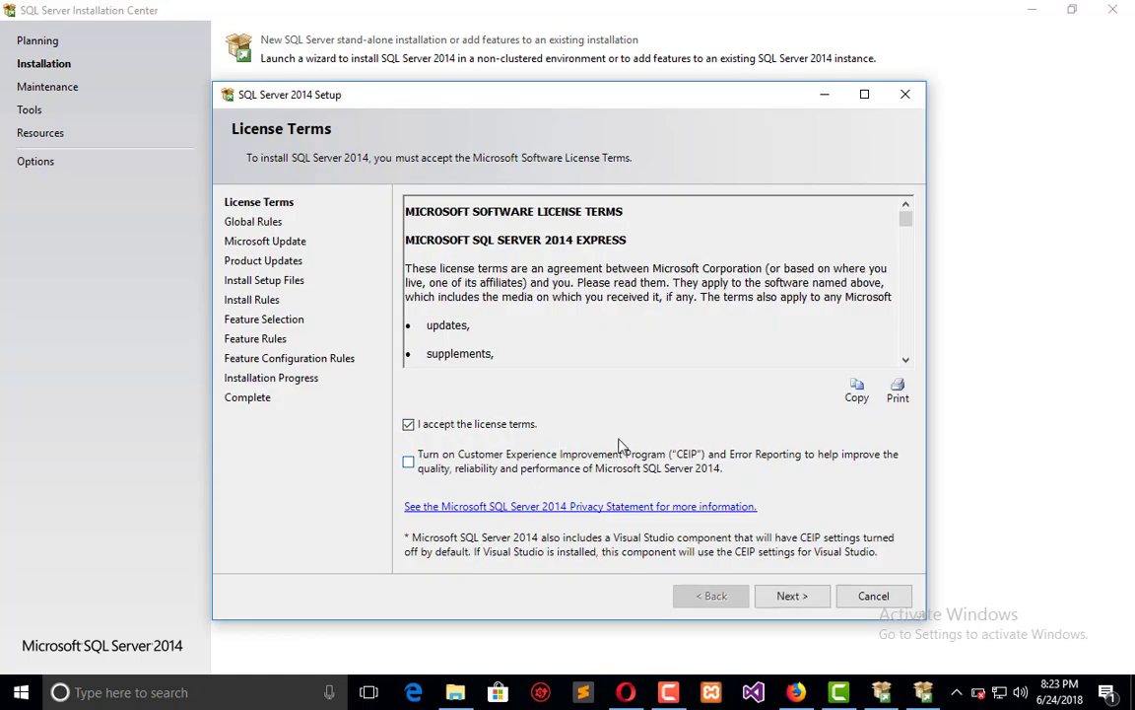
click(790, 596)
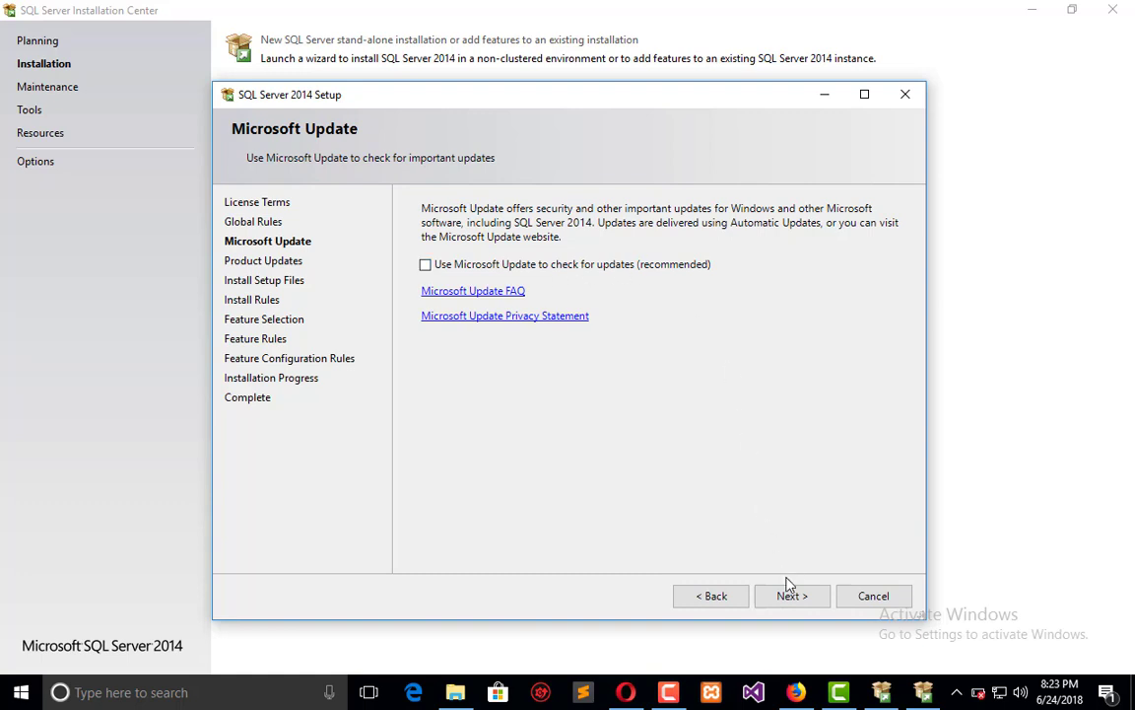
click(791, 597)
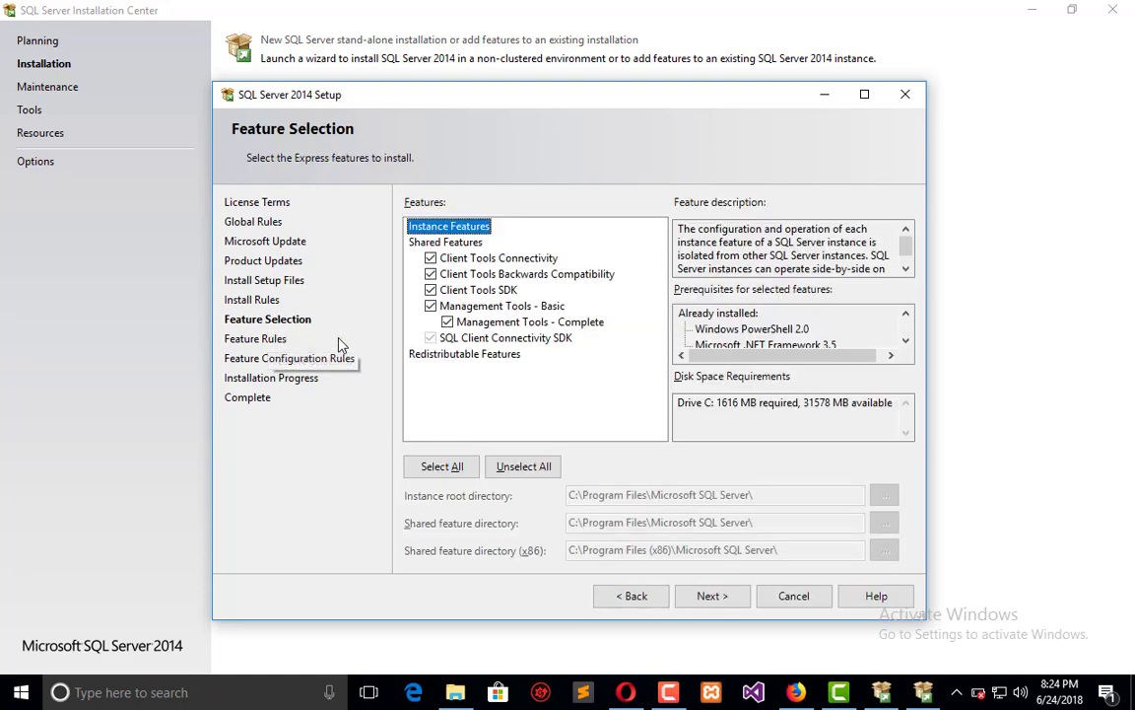
click(715, 603)
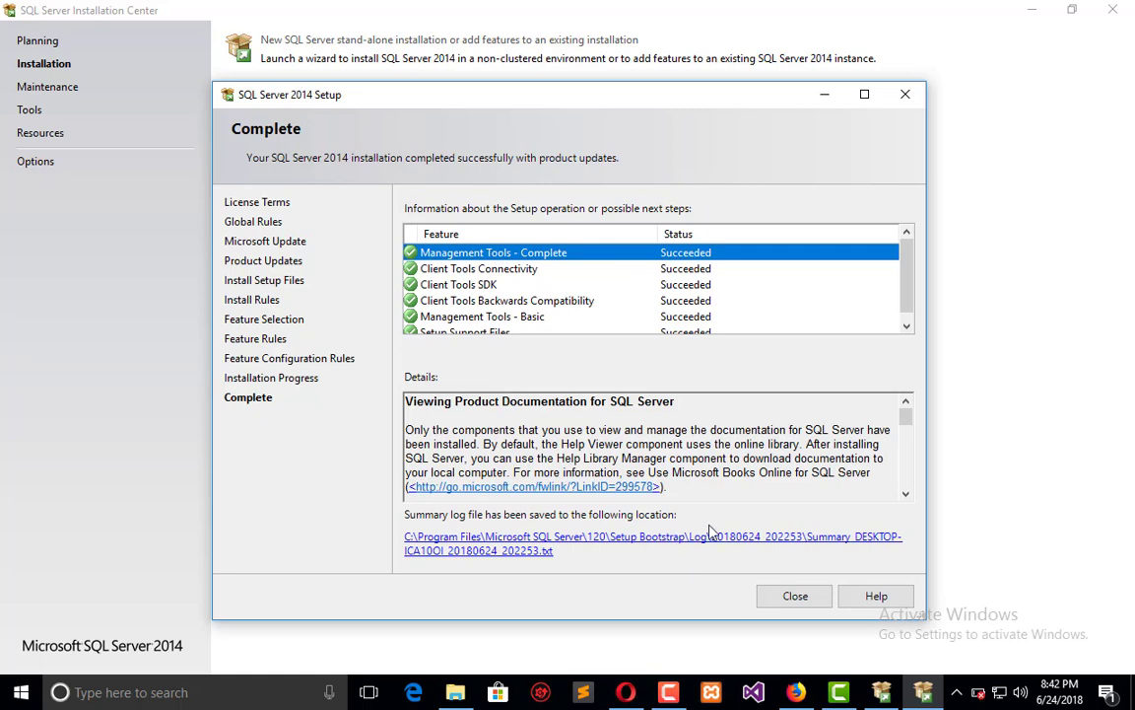
click(794, 597)
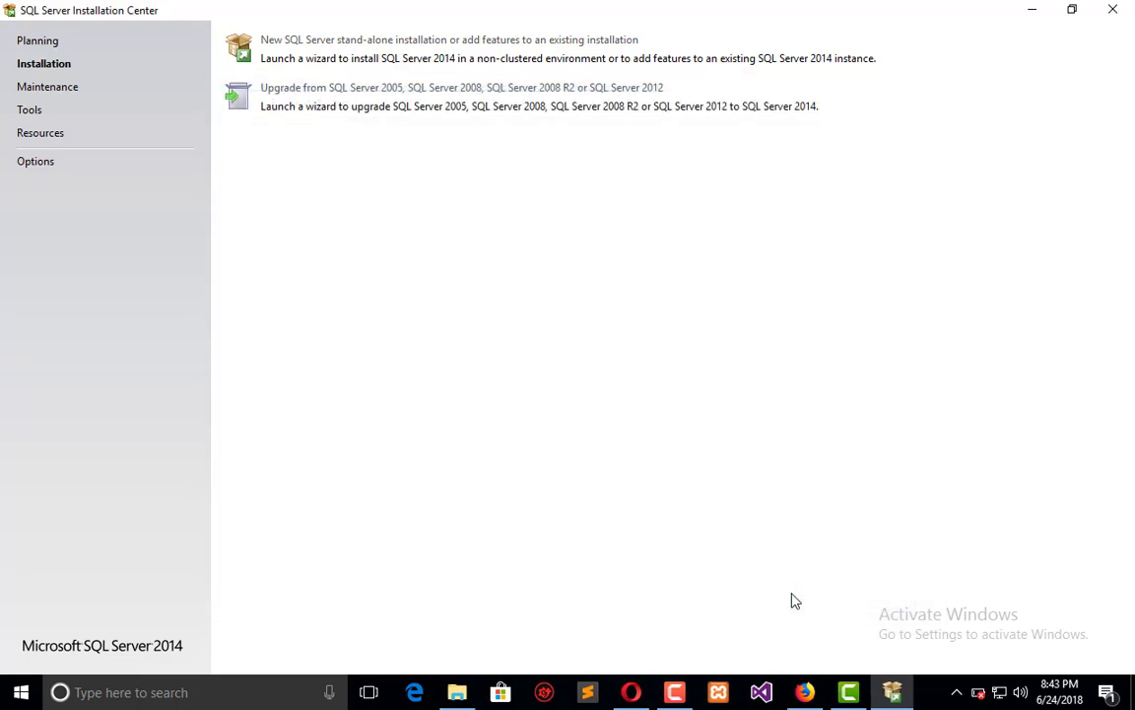
Search Windows for "sql" and open SQL Server Management Studio
click(262, 682)
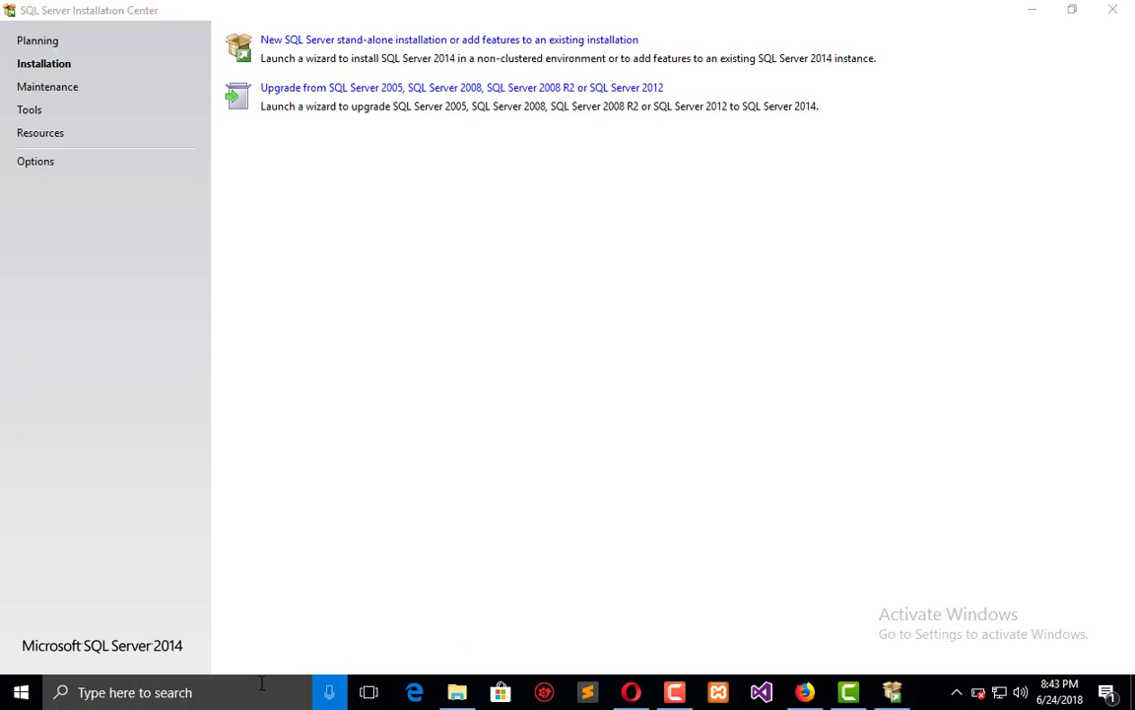
text(s)
text(ql)
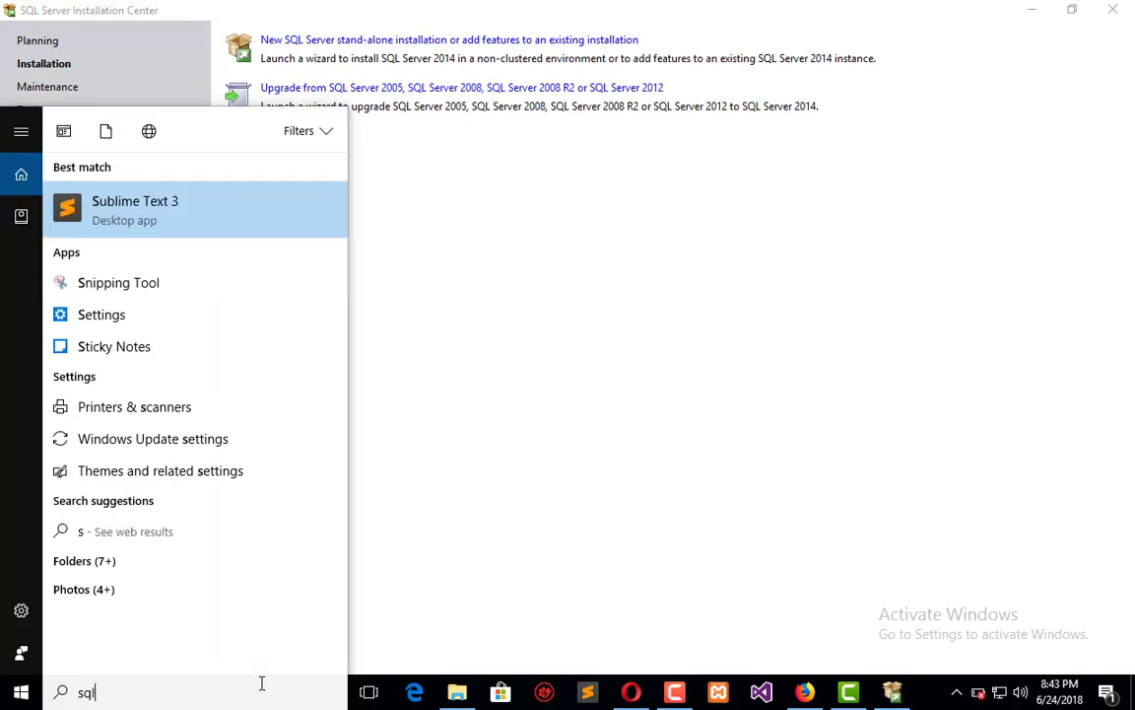
click(139, 214)
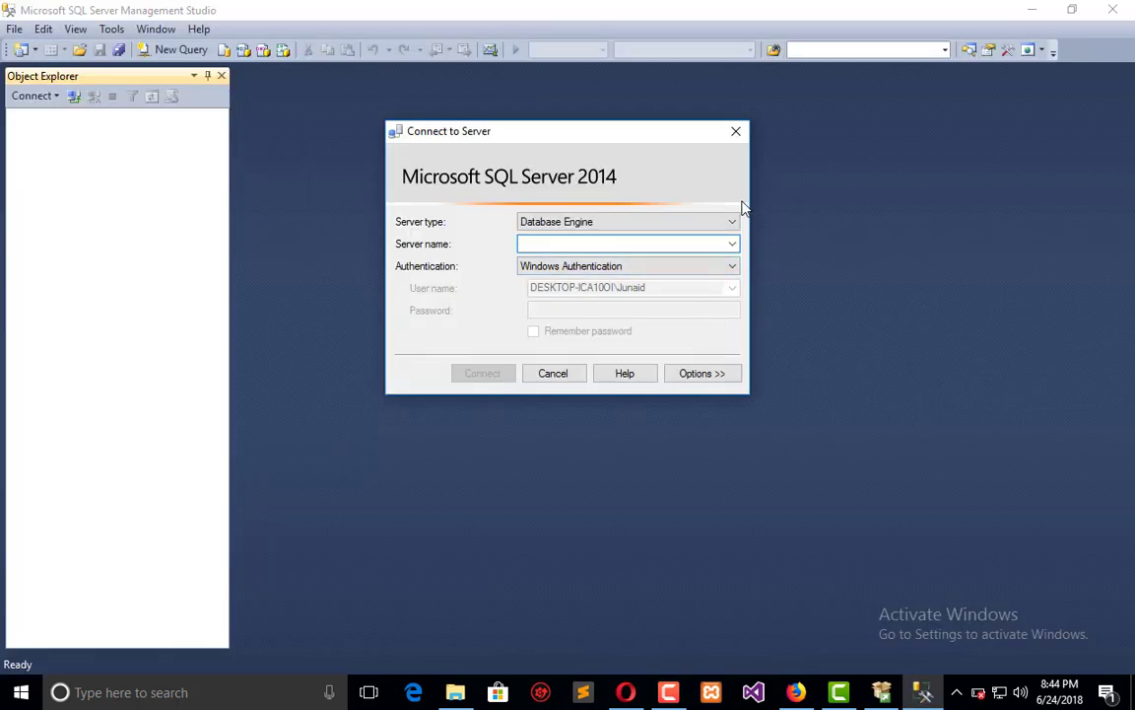
Examine the server types, the local and network server lists, and the authentication modes for the connection
click(689, 223)
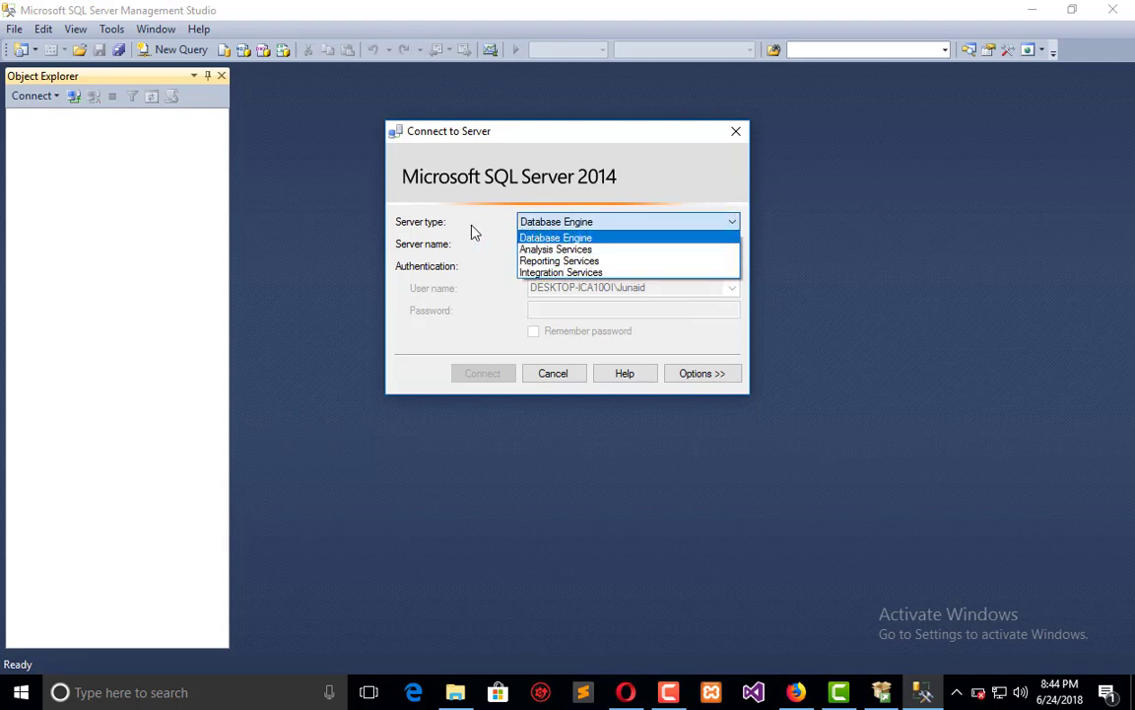
click(631, 237)
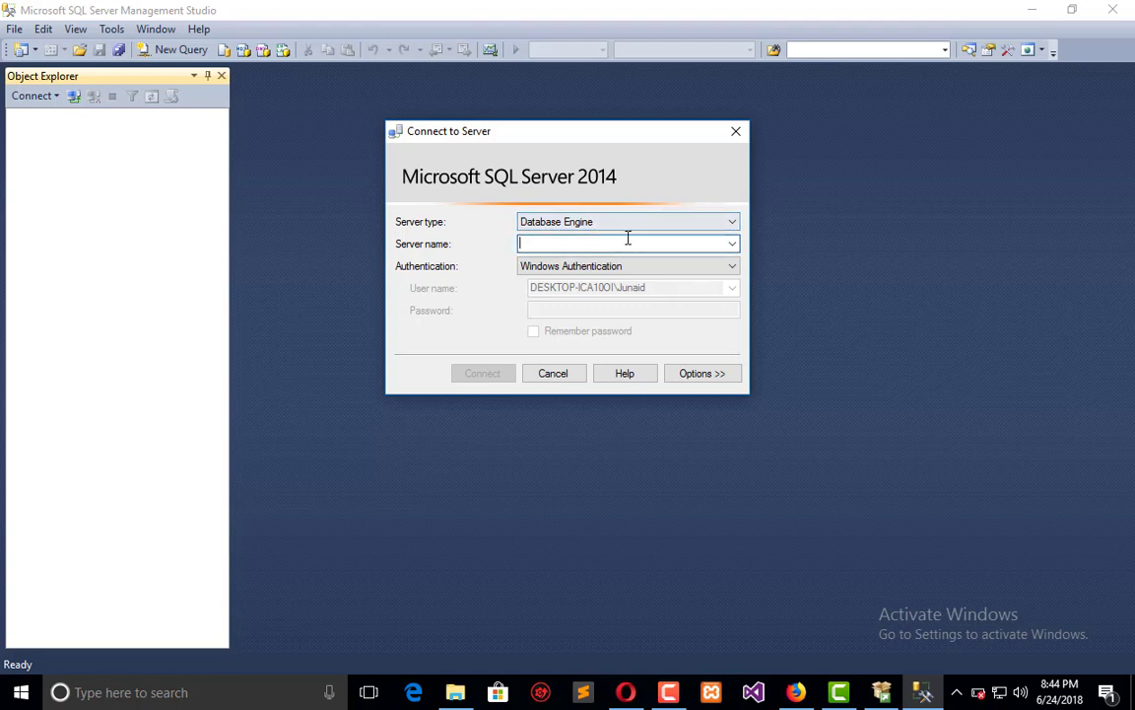
click(733, 244)
click(670, 260)
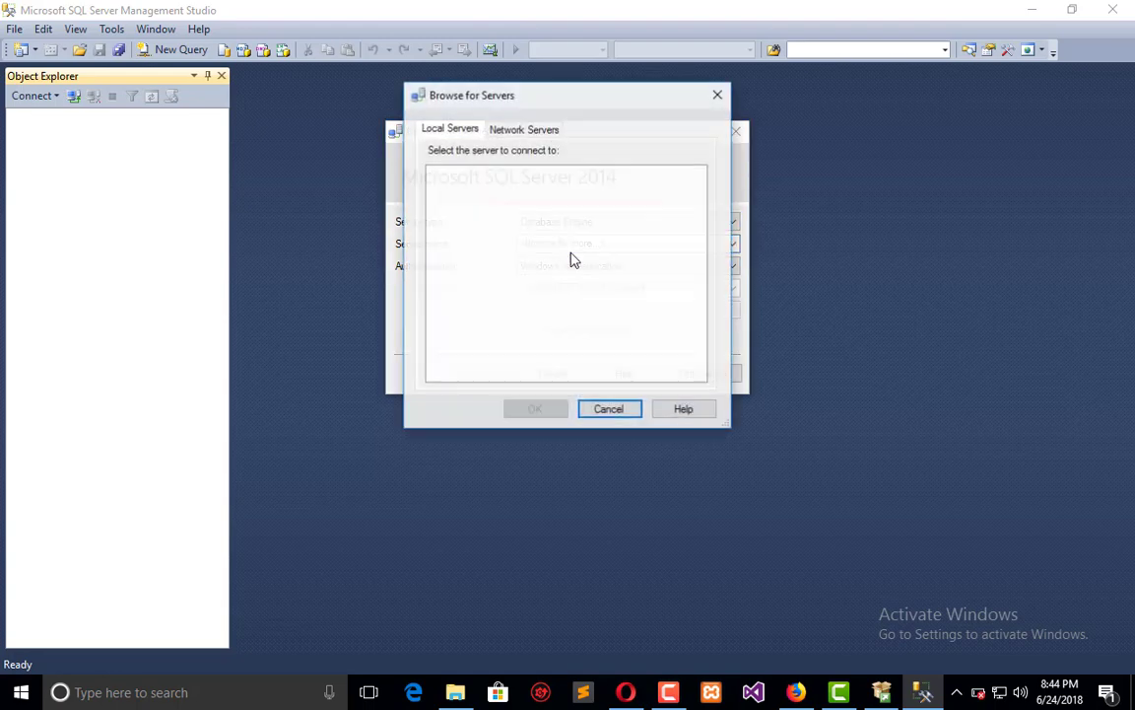
click(524, 131)
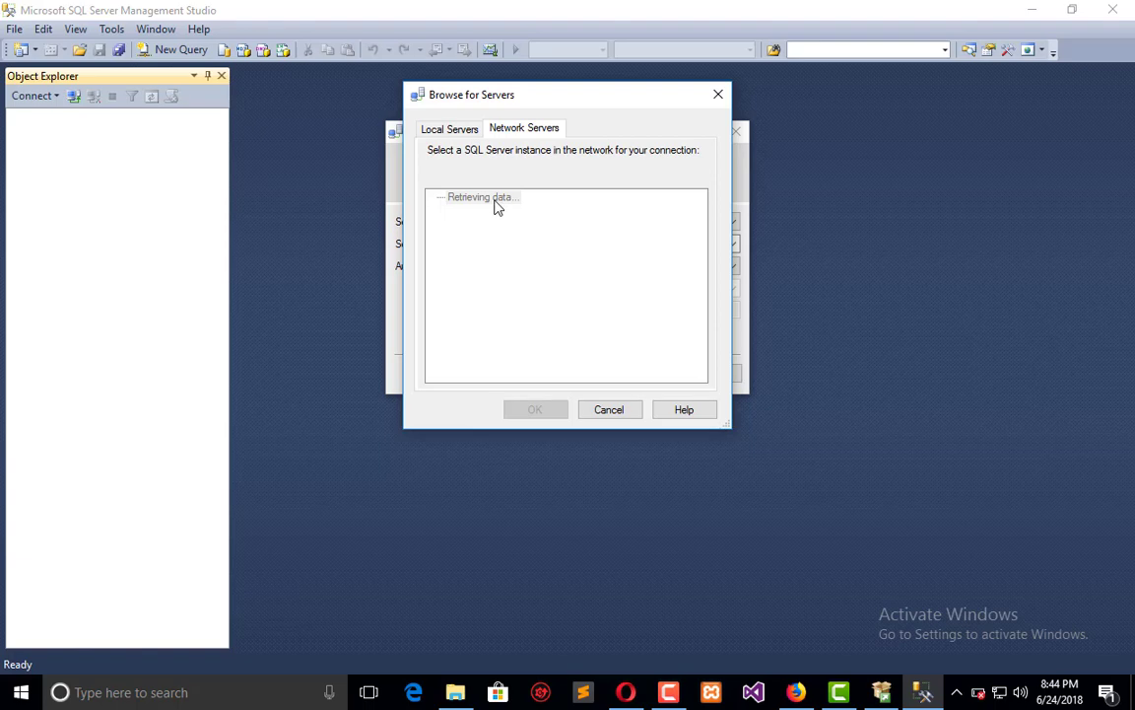
click(611, 410)
click(653, 269)
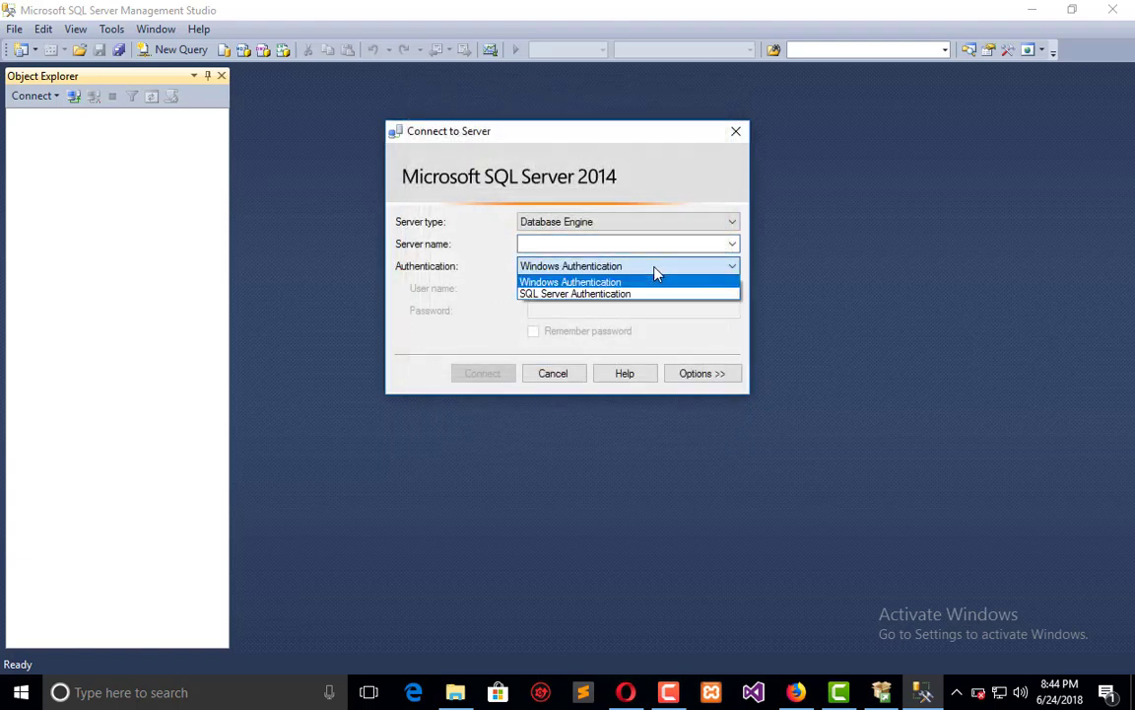
click(653, 268)
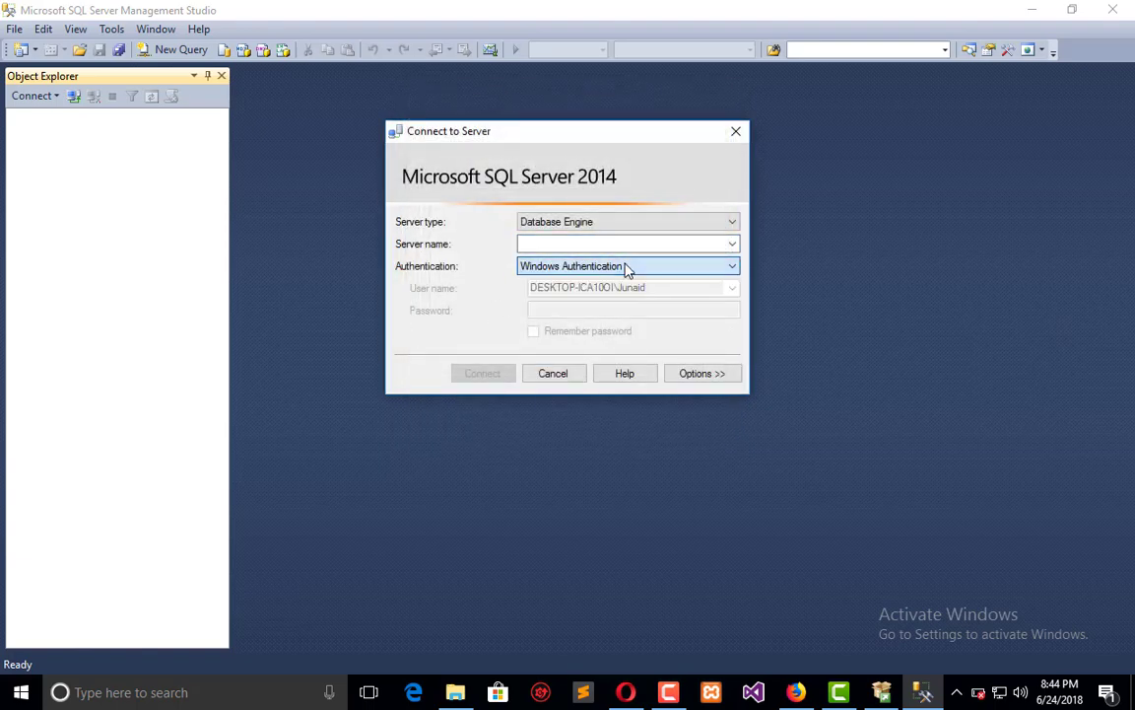
Expand the connection options, look through the connection properties and additional parameters, and return to the login settings
click(697, 378)
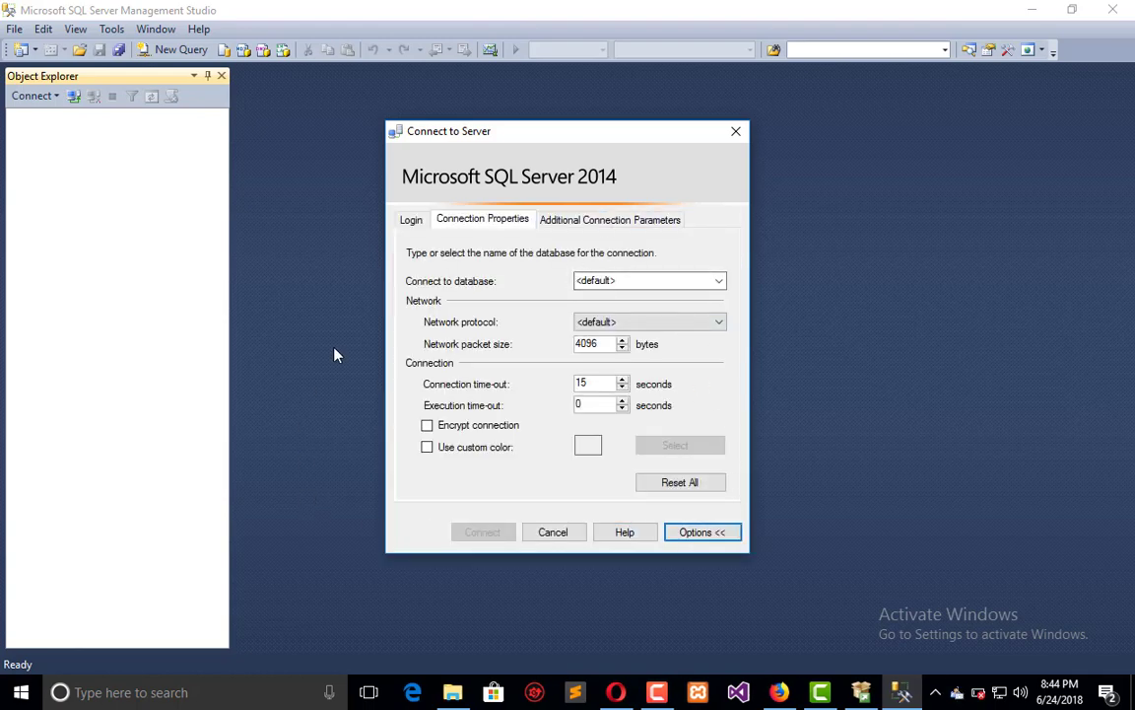
click(718, 283)
click(718, 284)
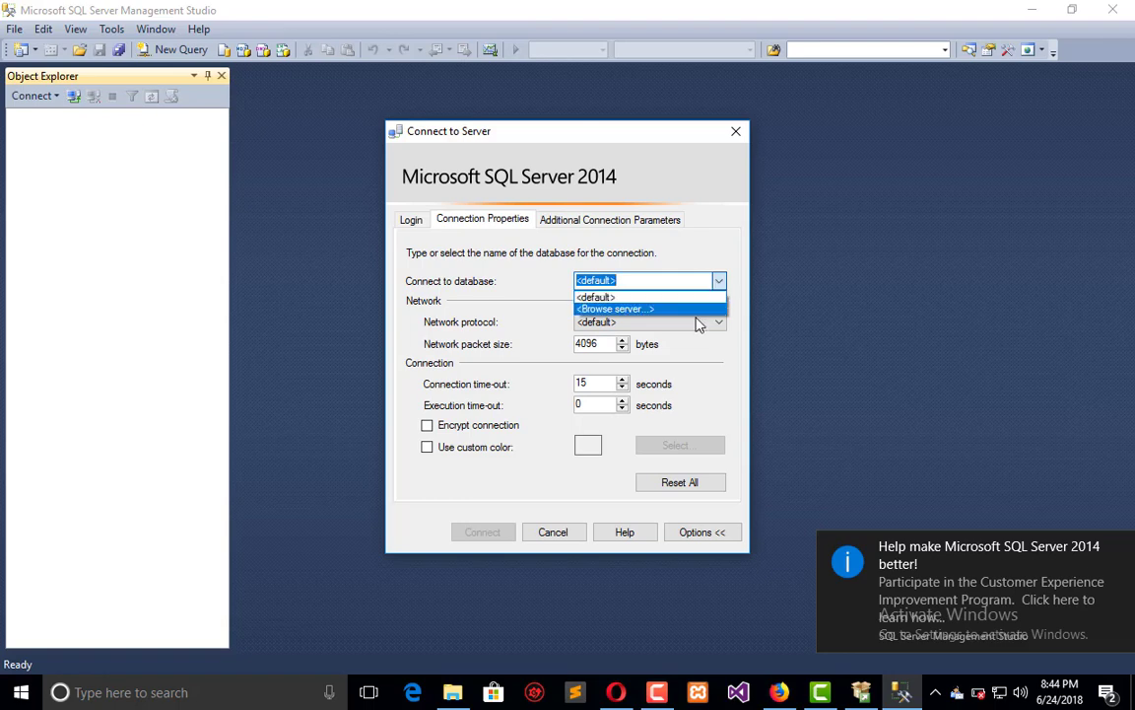
click(477, 274)
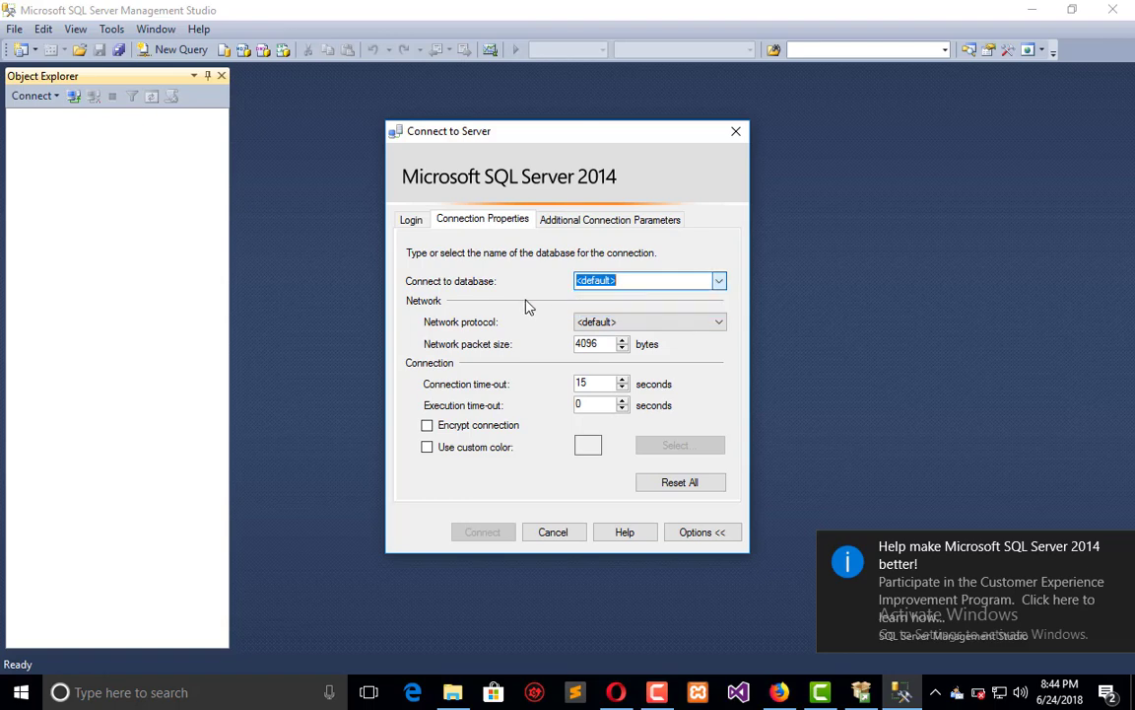
click(576, 220)
click(409, 223)
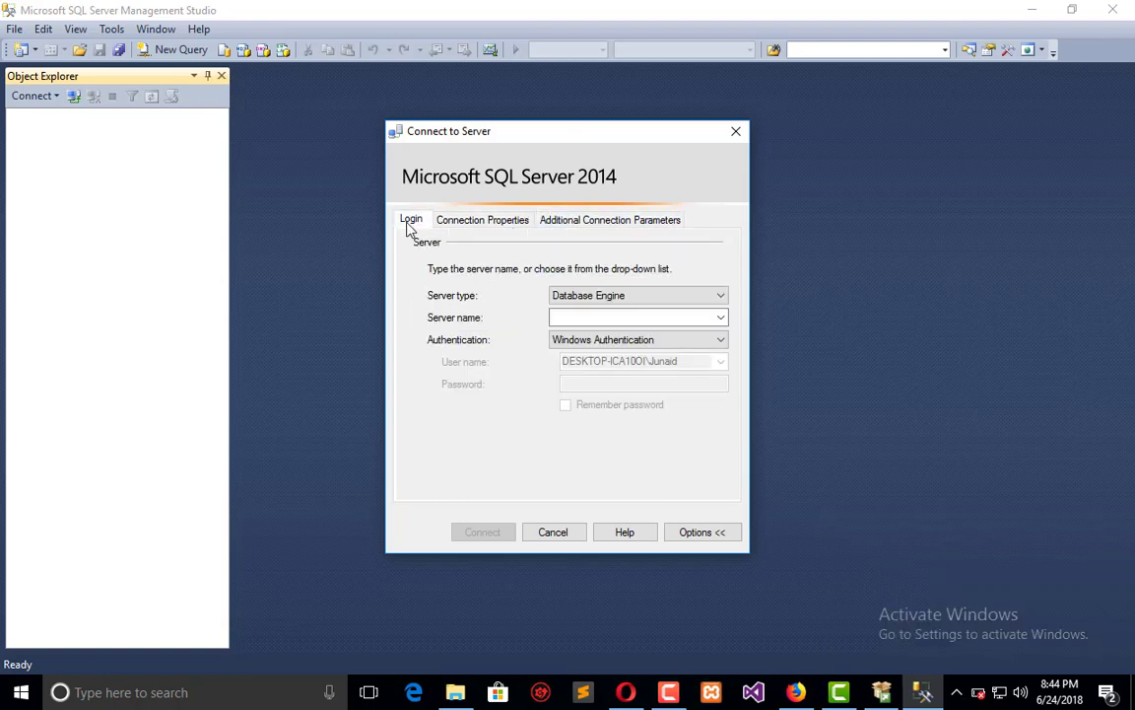